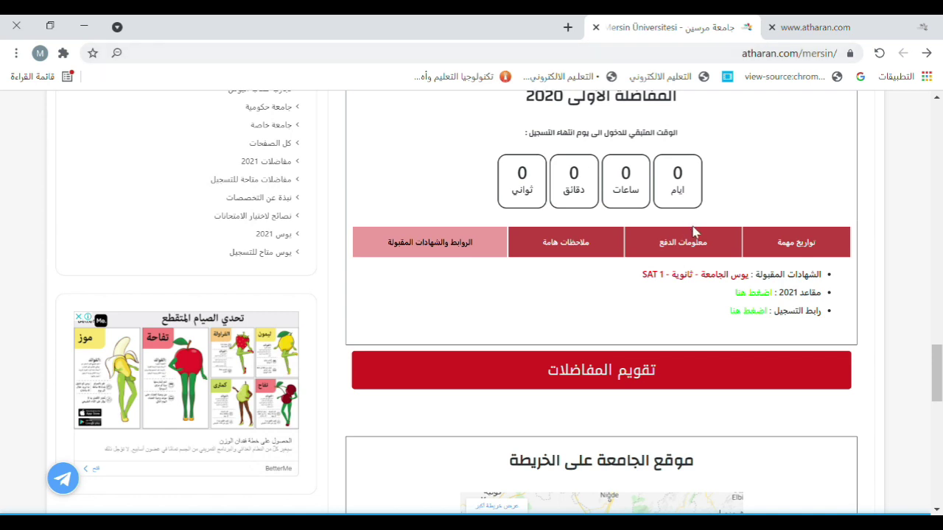
Follow atharan.com's registration link to the Mersin University system and sign out of the existing session
click(750, 314)
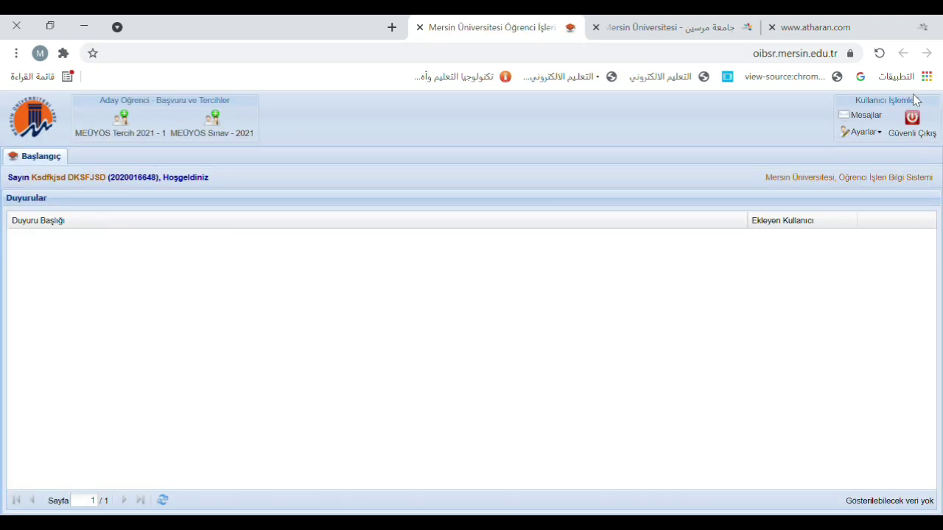
click(917, 124)
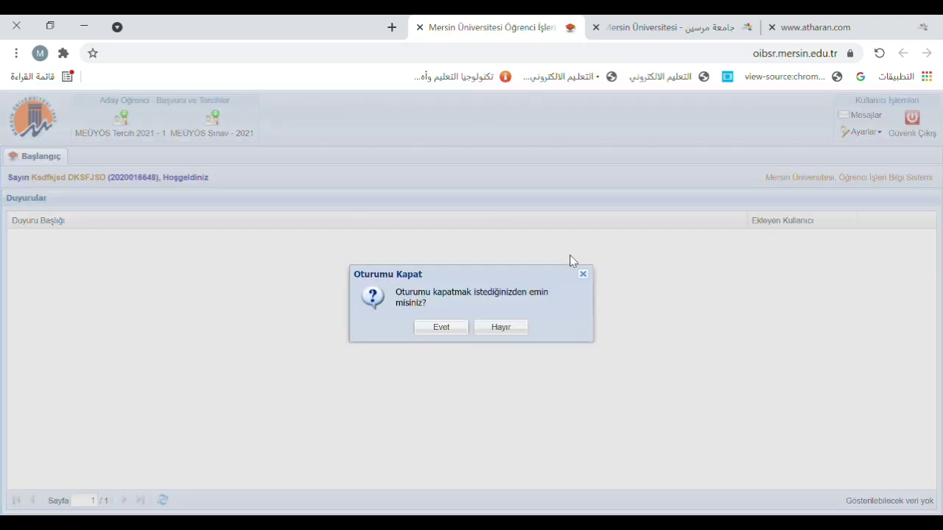
click(459, 328)
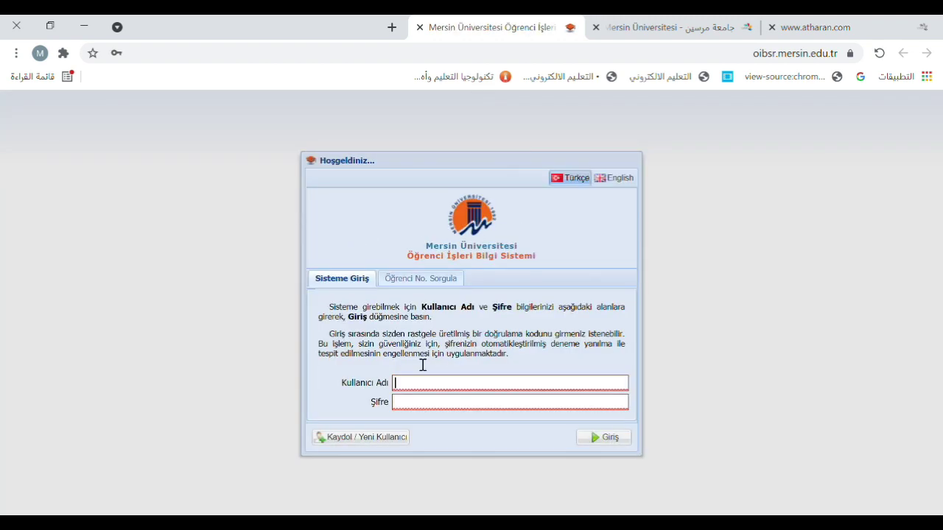
Start a new registration with Amerika Birleşik Devletleri nationality and enter the passport number
click(371, 437)
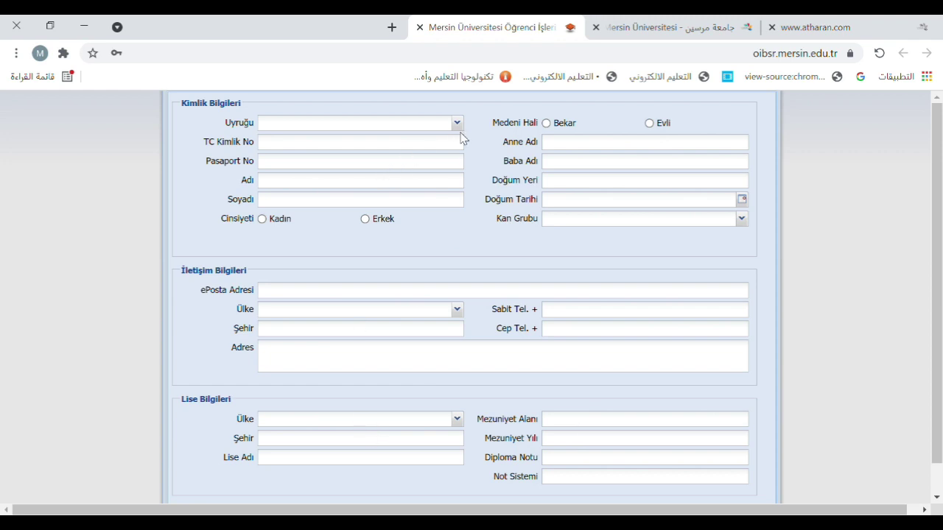
click(458, 123)
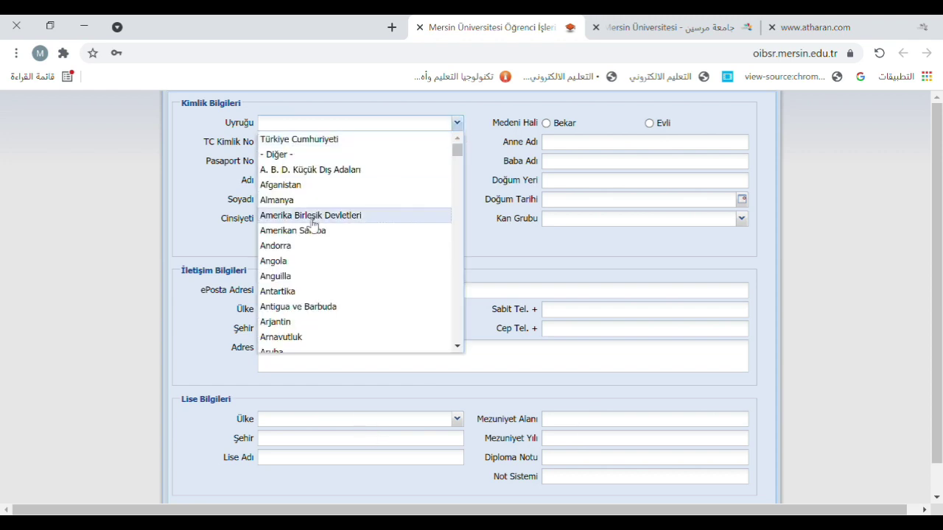
click(309, 219)
click(326, 146)
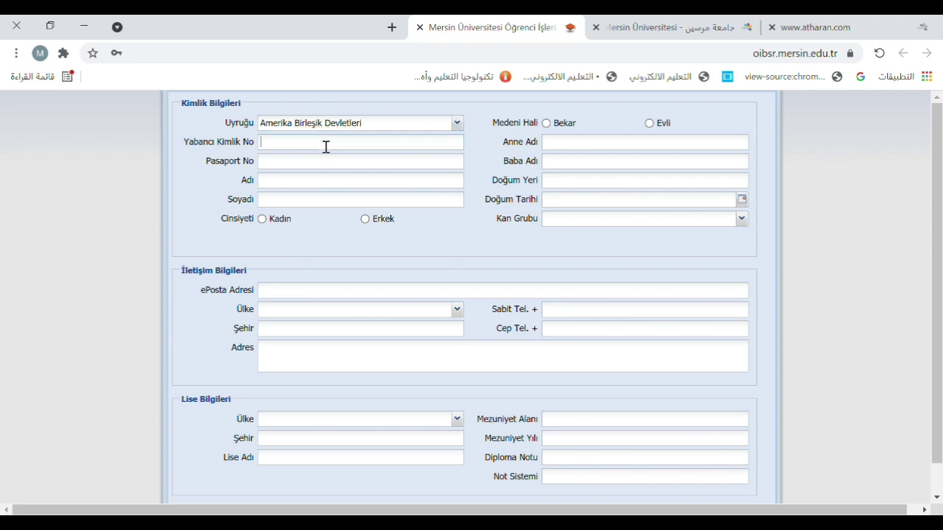
text(98)
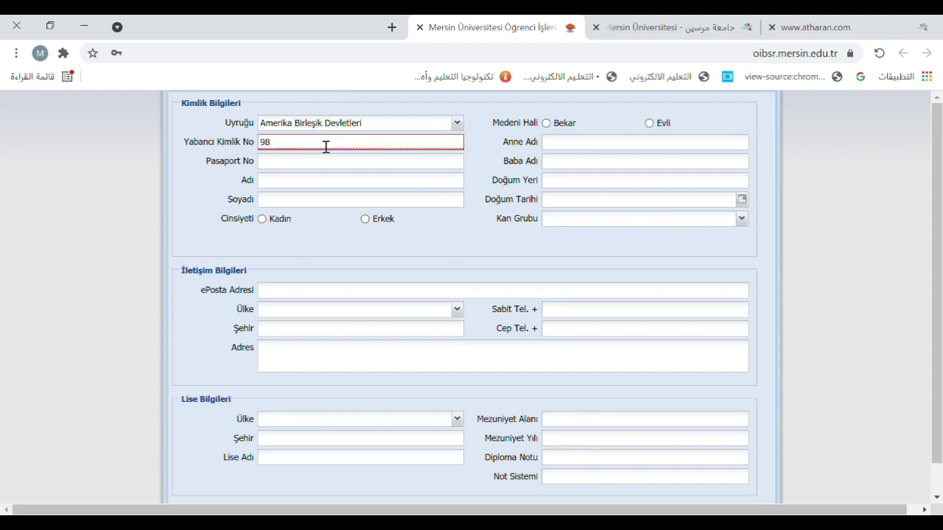
text(988888988)
click(324, 163)
text(9898989898)
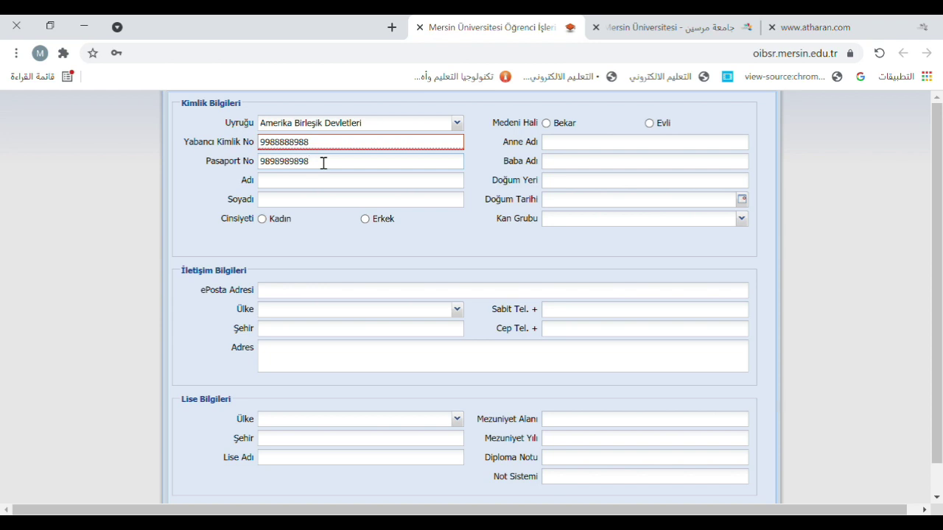
click(334, 150)
key(BackSpace)
key(BackSpace)
key(BackSpace)
key(BackSpace)
key(BackSpace)
key(BackSpace)
key(BackSpace)
key(BackSpace)
key(BackSpace)
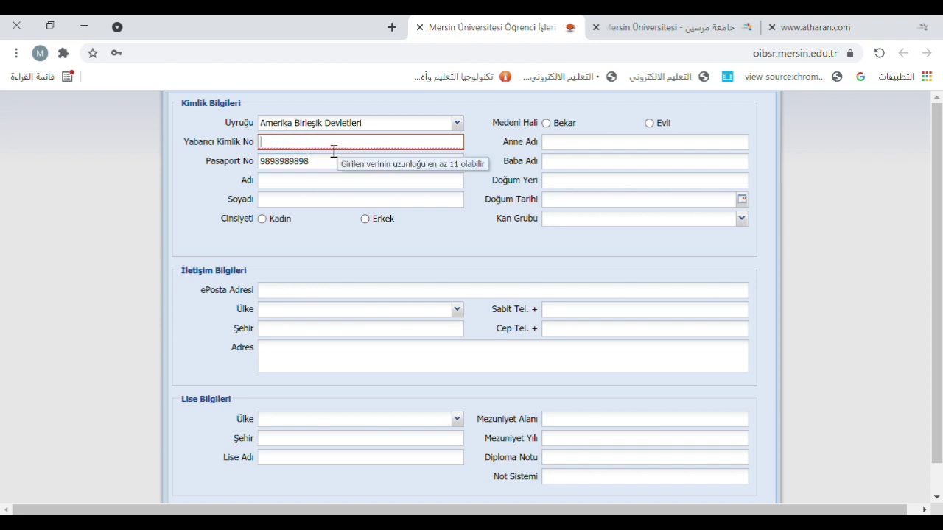
Enter the applicant's first name, surname and parents' names, with marital status Bekar
click(322, 183)
text(SADJIASJD)
click(312, 210)
text(SKADJASKD)
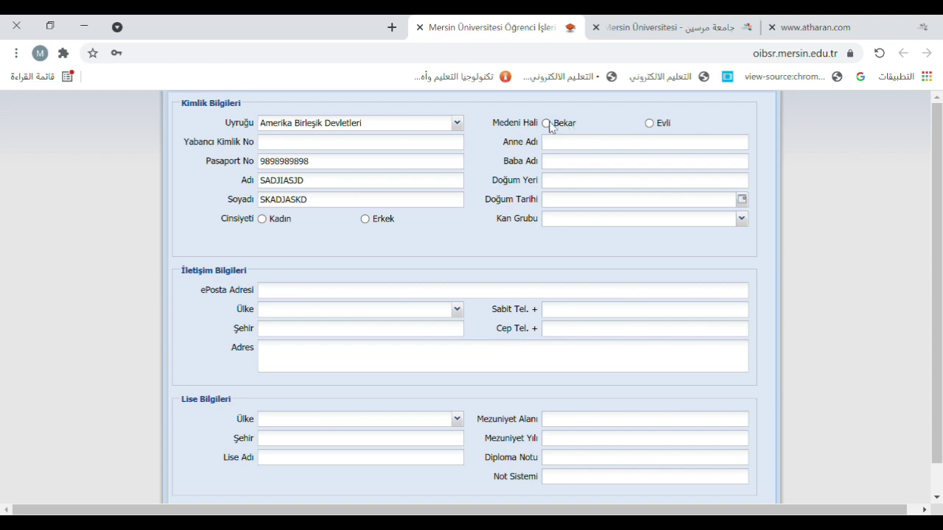
click(546, 124)
text(JSADHJASD)
key(Tab)
text(SAKDHAKS)
text(SAJDHSA)
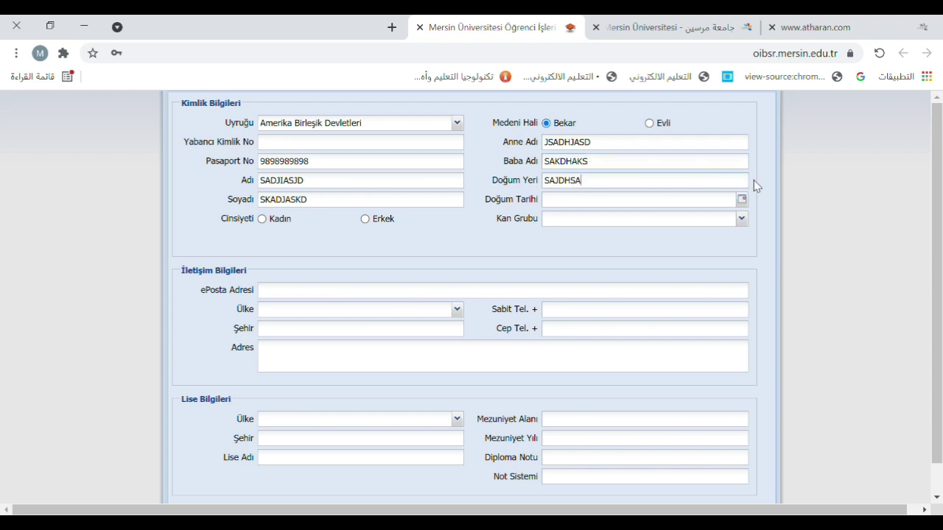
Set birth date 17/06/2021 and blood group AB Rh+, then enter the e-mail address
click(742, 199)
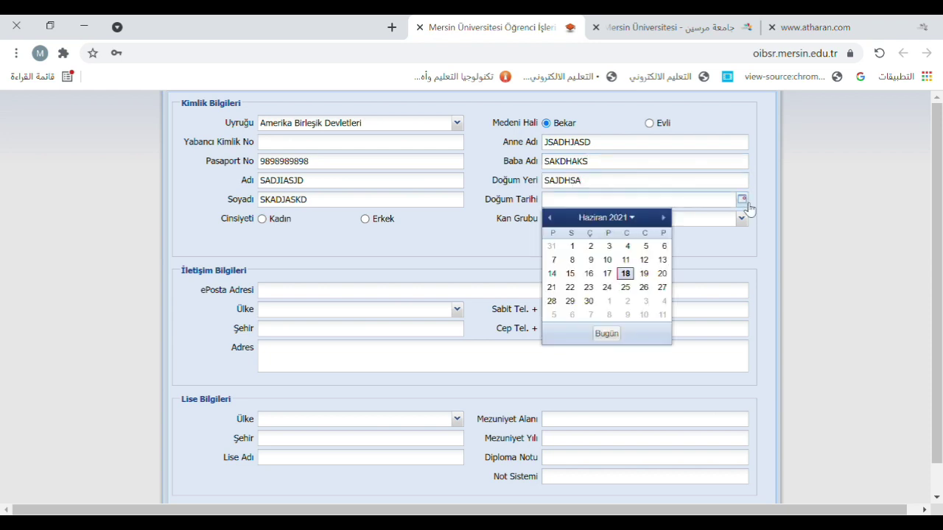
click(607, 274)
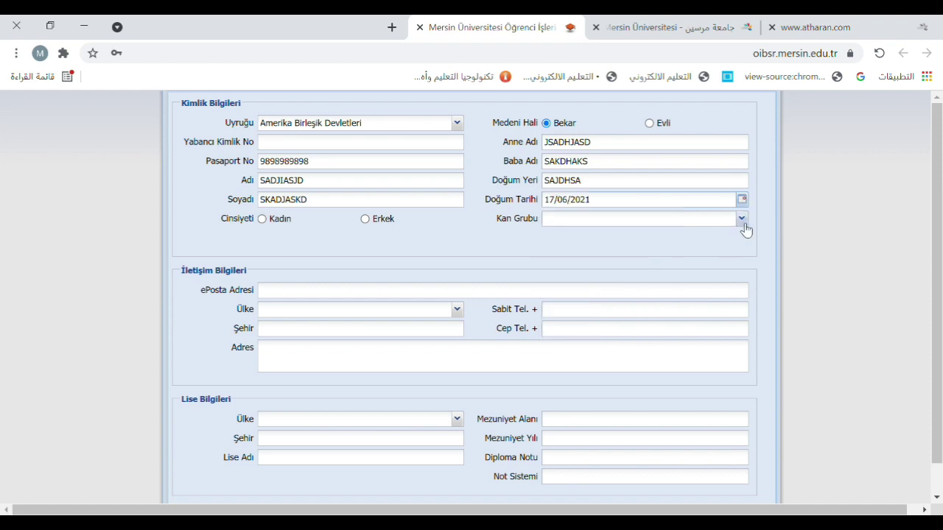
click(743, 221)
click(627, 297)
key(Tab)
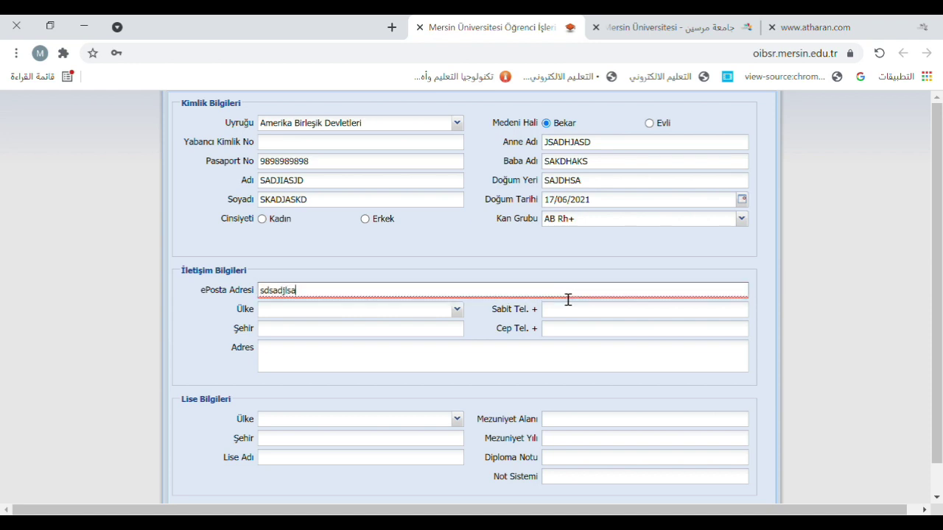
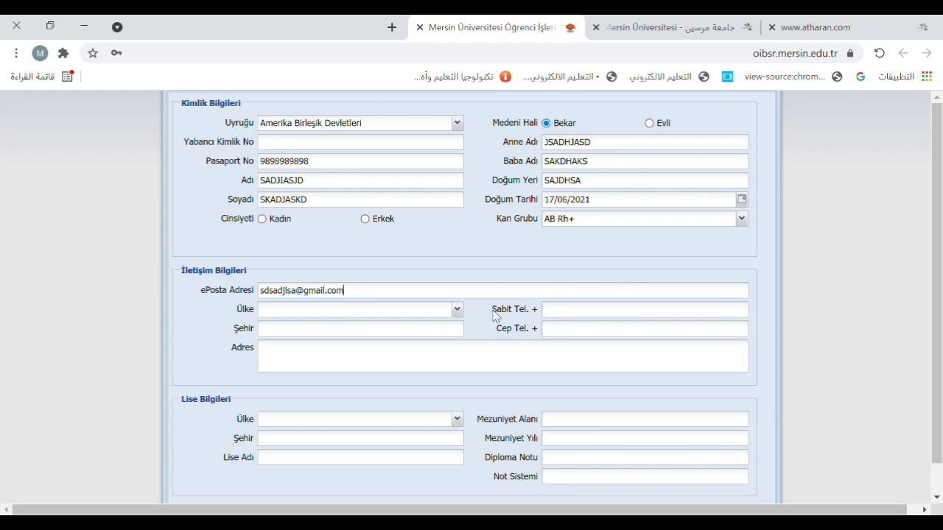
Set contact country Antigua ve Barbuda and fill in the city, phone number and postal address
click(456, 310)
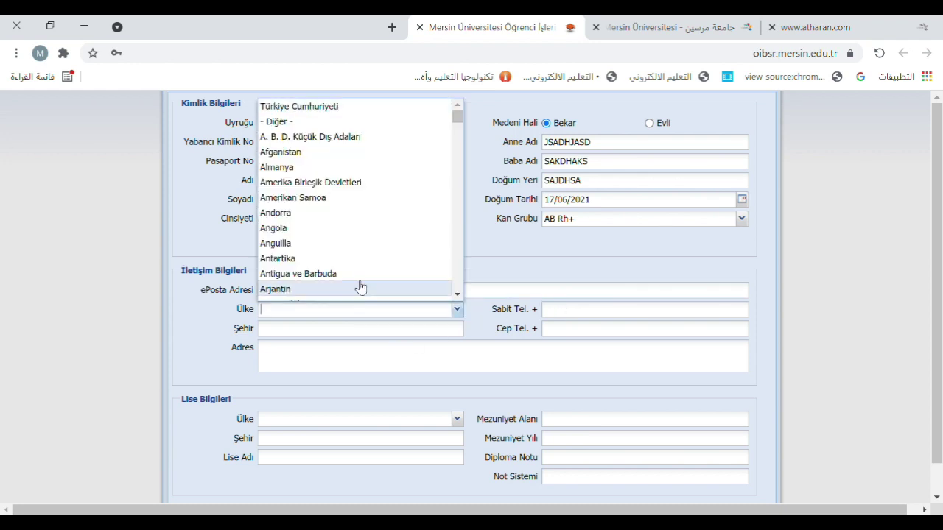
click(363, 285)
click(364, 328)
text(dsajhass)
click(582, 310)
text(8765432)
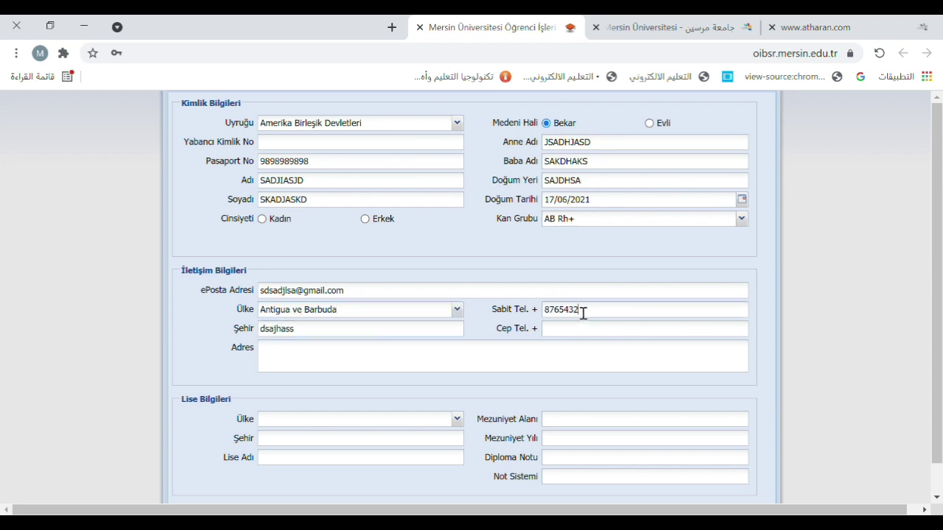
text(2345678)
click(560, 370)
text(fsdhbdsjkfasjljs)
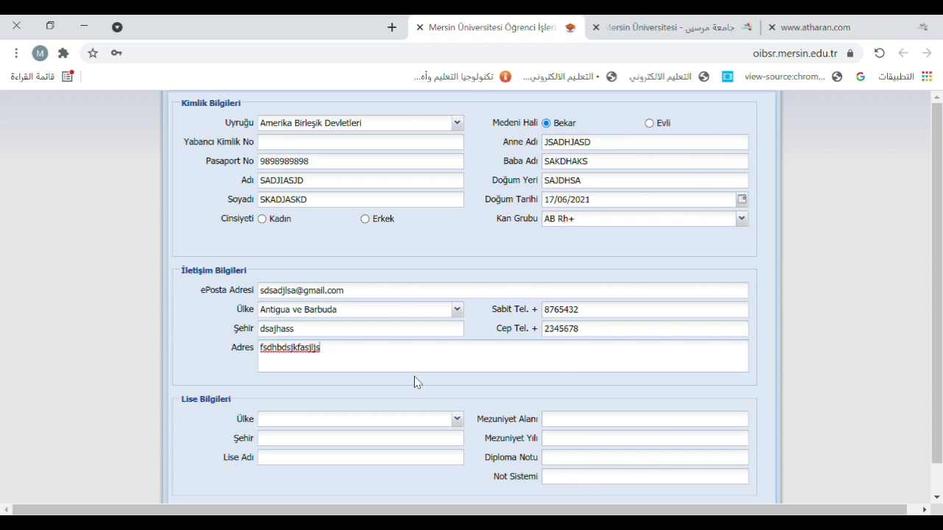
Set the high school's country to Antigua ve Barbuda and enter its city and name
scroll(416, 379, down, 1)
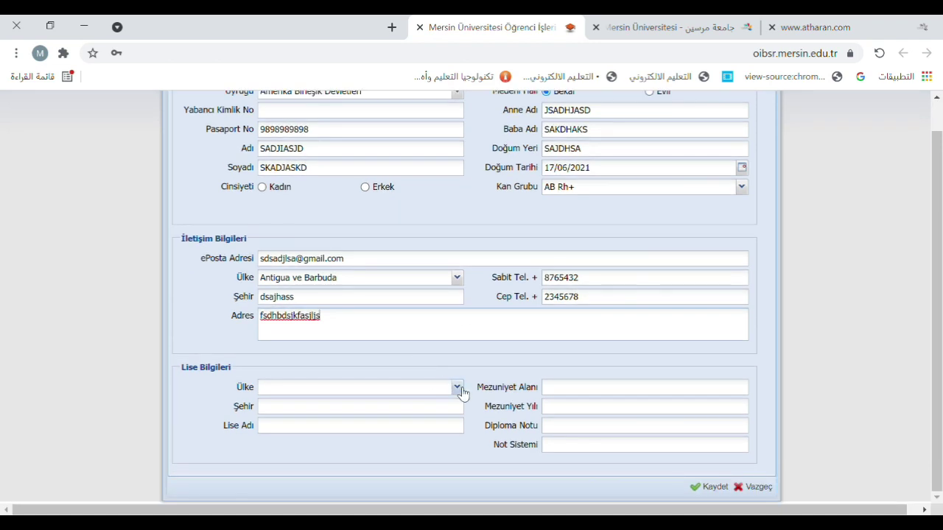
click(457, 388)
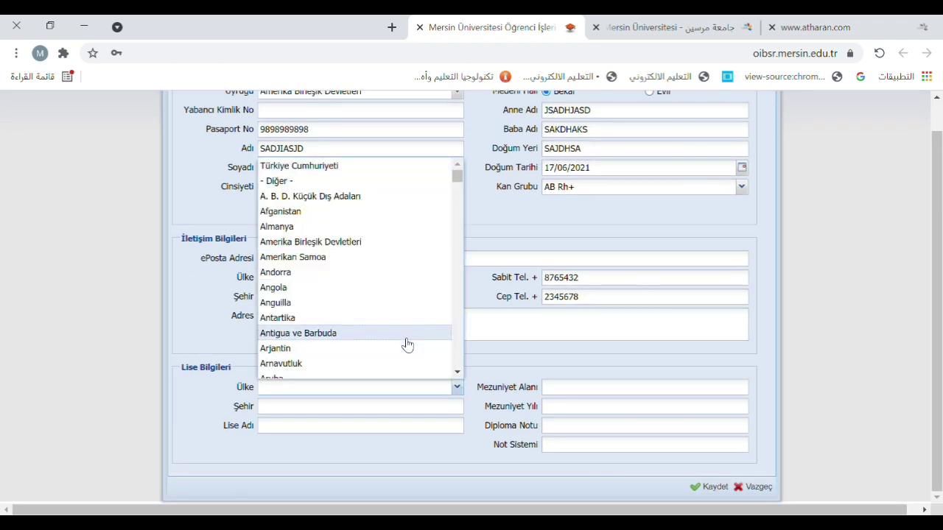
click(407, 345)
click(375, 413)
text(xcvbnm)
click(362, 429)
text(sdfgh)
Enter field 'alan yok', graduation year 2020, diploma grade 98 on a 100 scale, then save
click(641, 394)
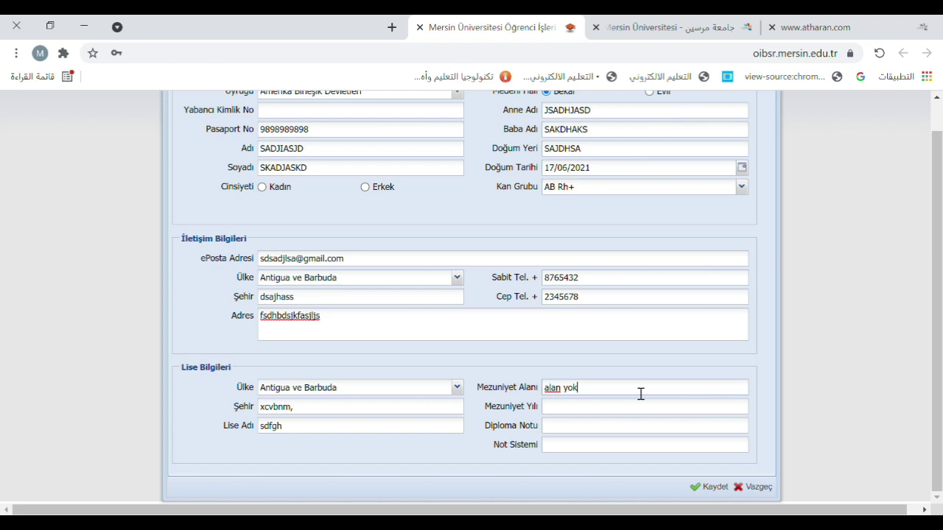
click(607, 416)
click(594, 435)
click(584, 450)
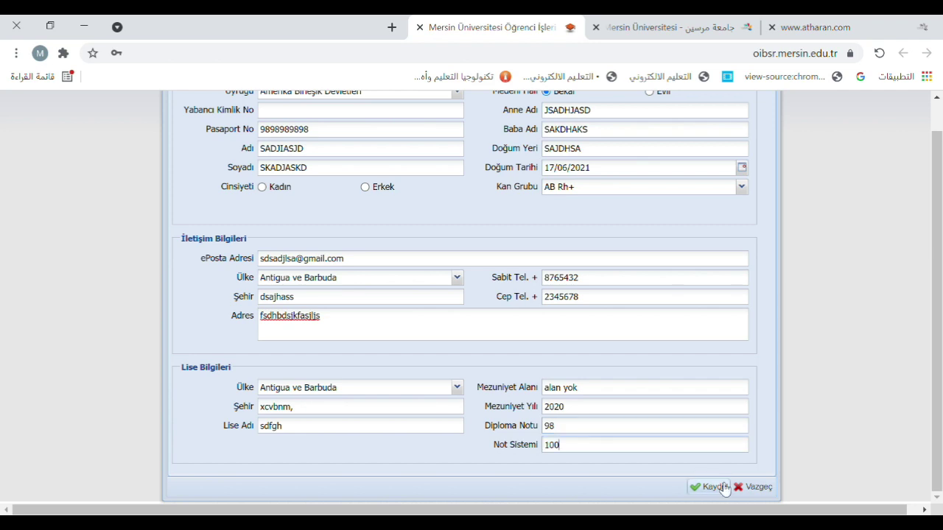
click(714, 486)
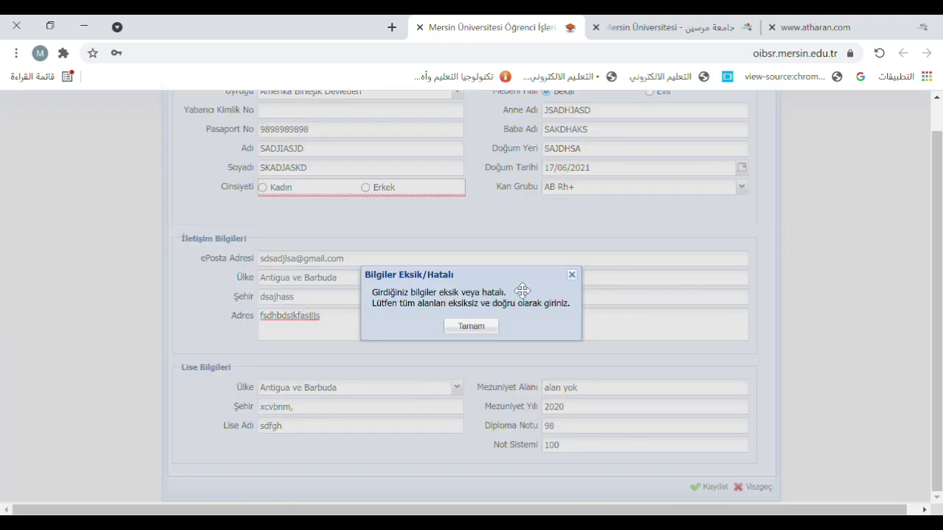
Dismiss the missing-information warning, set gender Erkek and military status Muaf, and save the registration
click(472, 326)
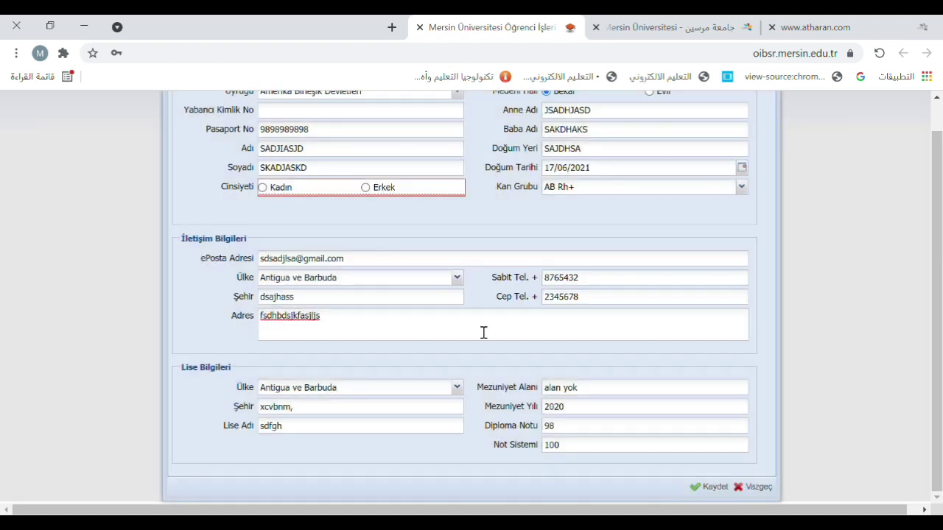
click(273, 191)
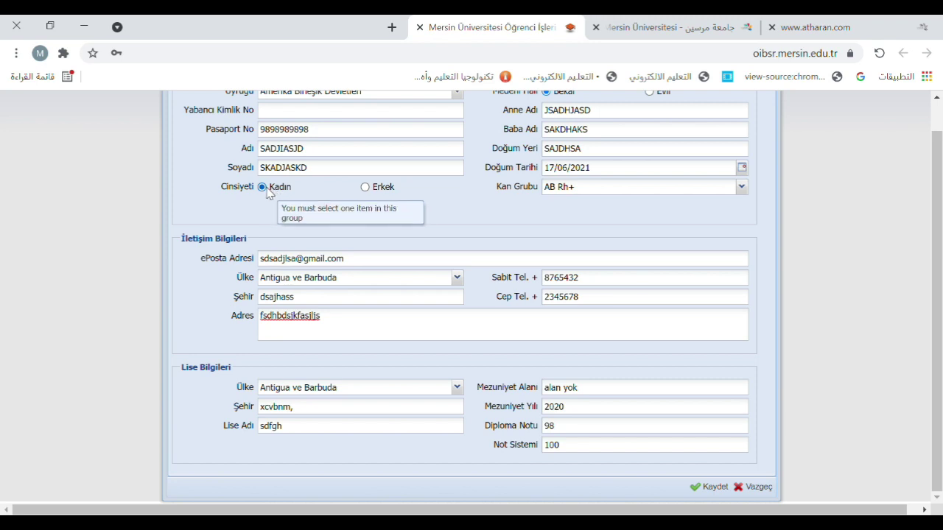
click(367, 188)
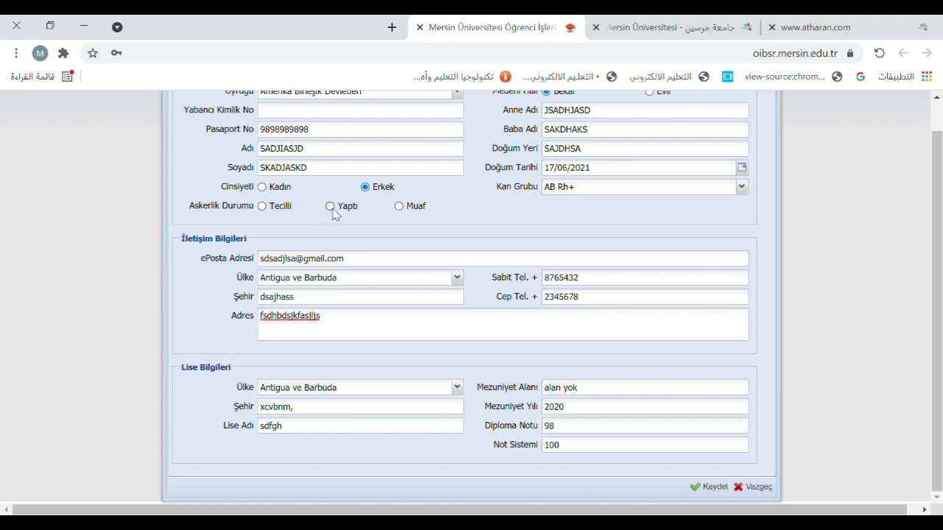
click(408, 209)
click(719, 488)
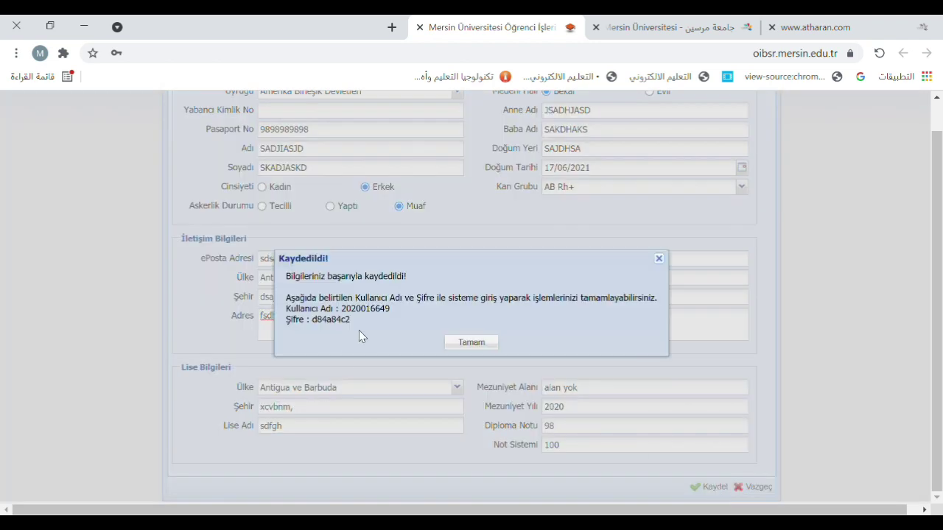
Log in using the newly issued username and password copied from the save confirmation
key(ctrl+shift+t)
click(505, 26)
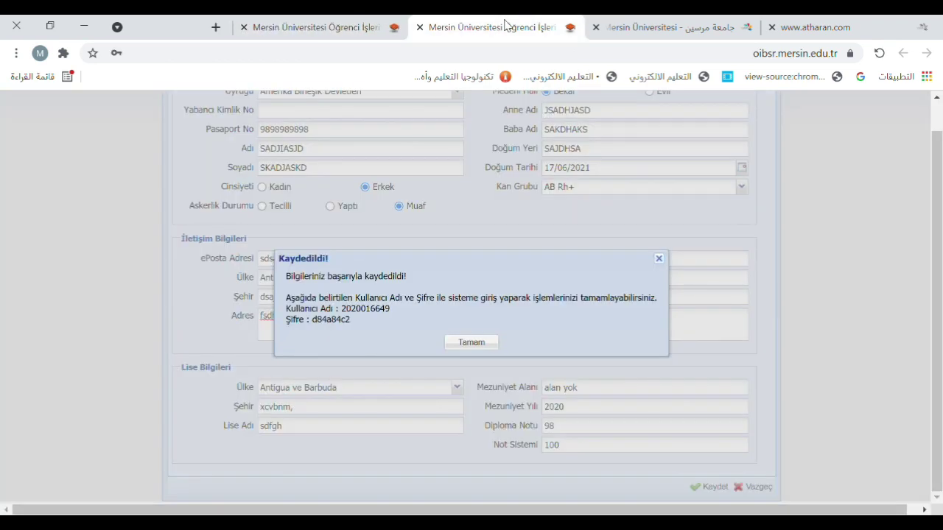
double_click(360, 319)
key(ctrl+c)
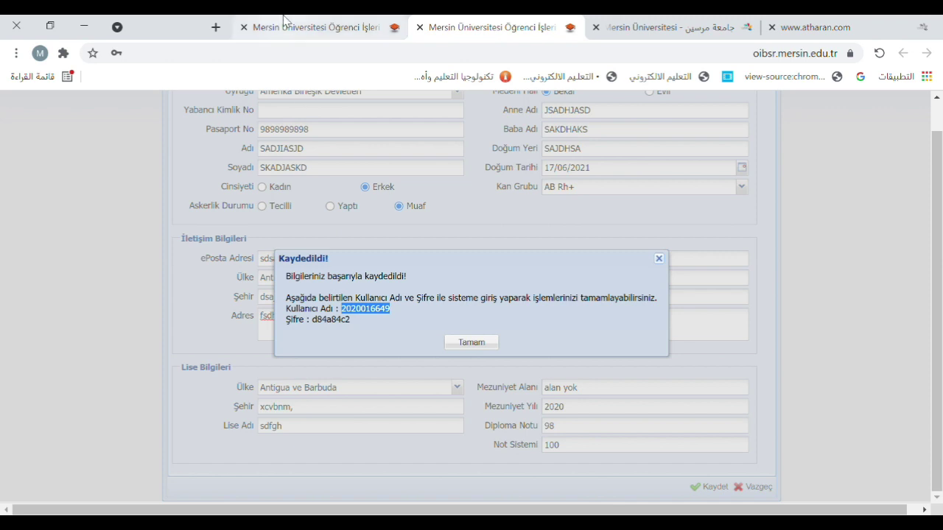
click(295, 26)
key(ctrl+v)
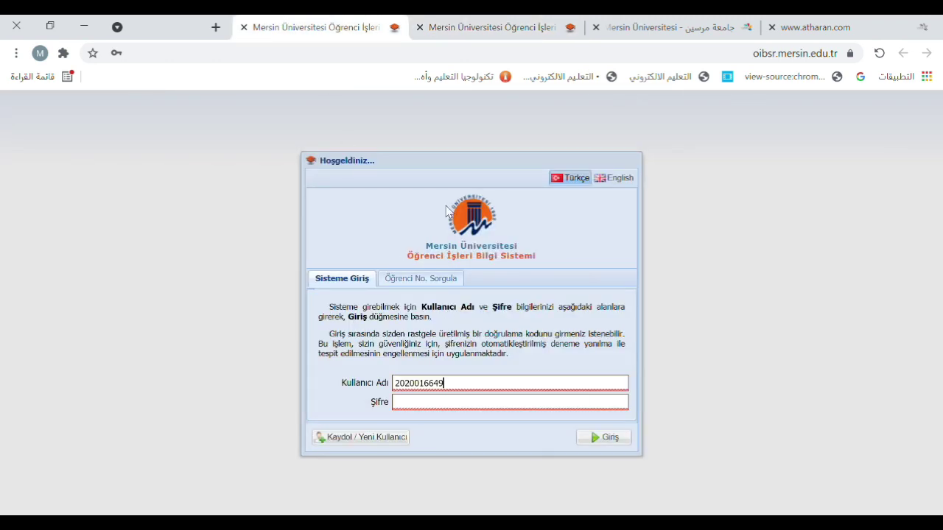
click(495, 34)
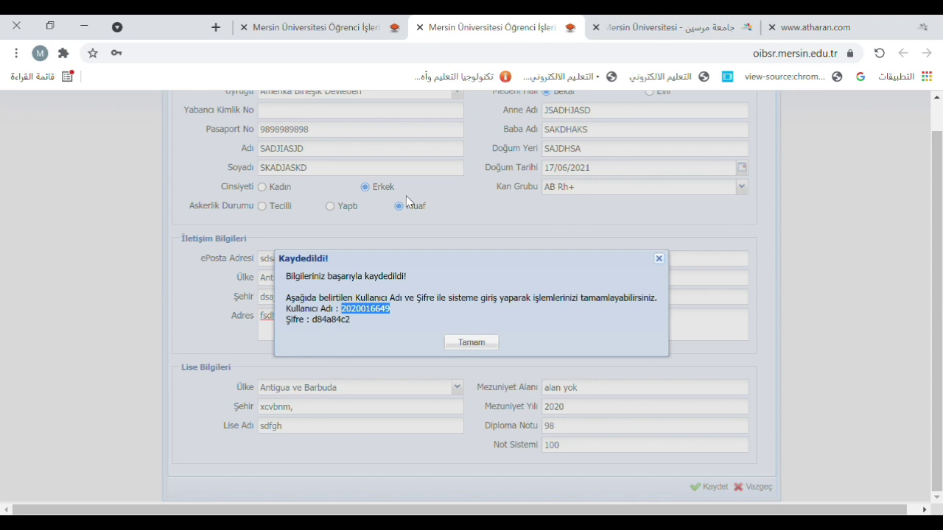
double_click(333, 320)
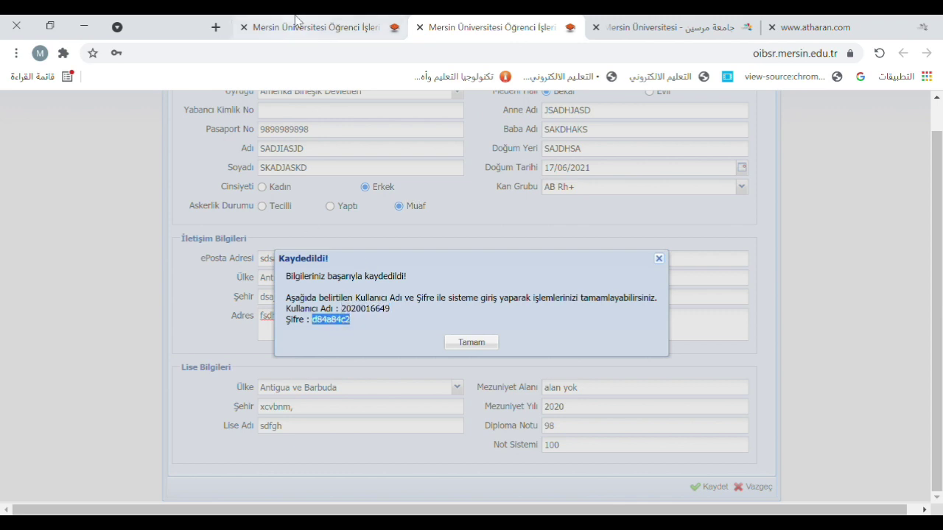
click(298, 27)
key(ctrl+v)
click(611, 442)
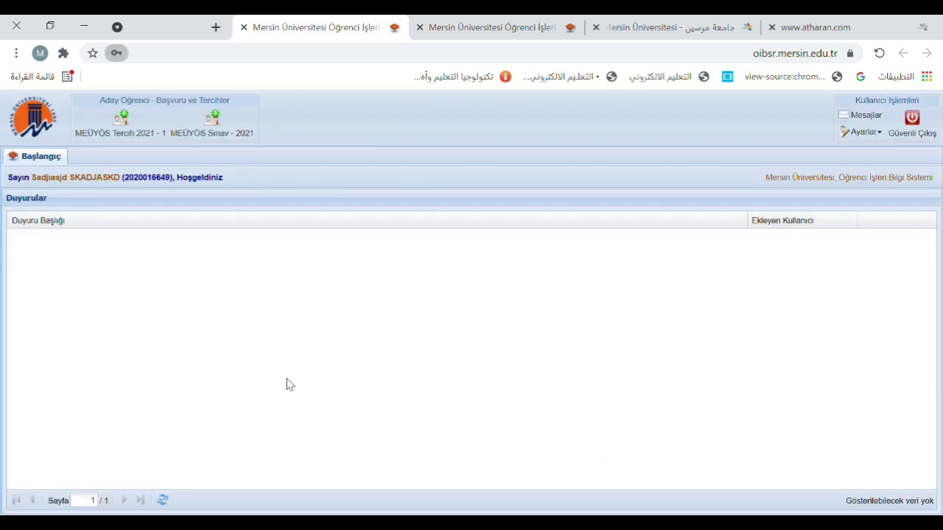
Open the MEÜYÖS Tercih 2021 - 1 form, set first nationality Amerikan Samoa, and answer Hayır to both questions
click(135, 131)
scroll(445, 253, down, 3)
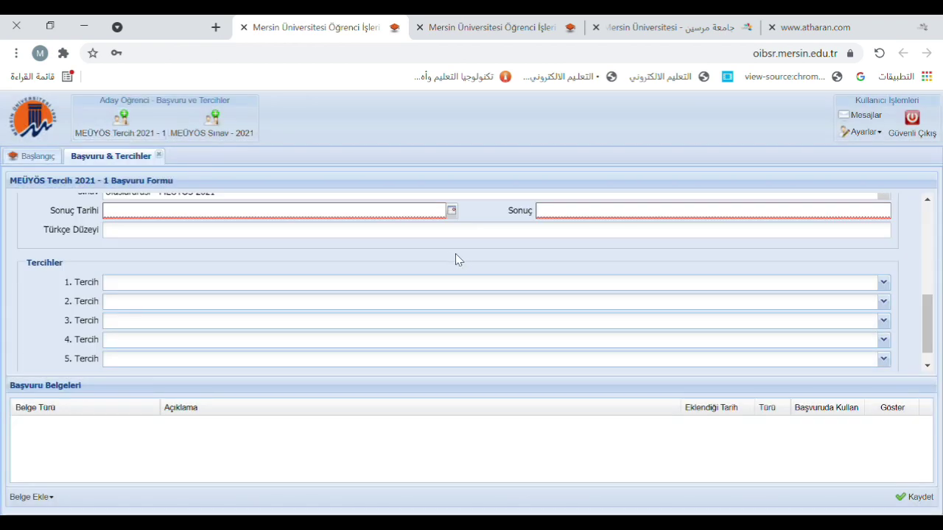
scroll(462, 261, up, 5)
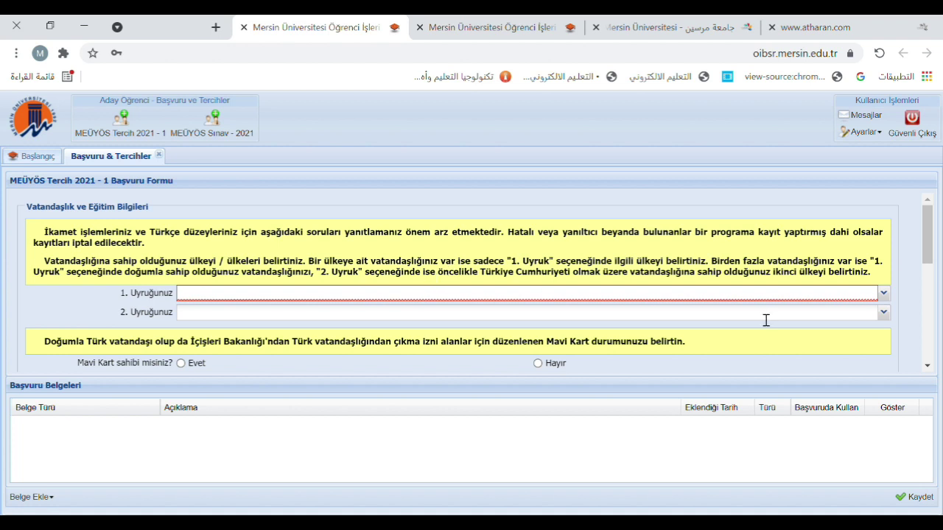
click(891, 298)
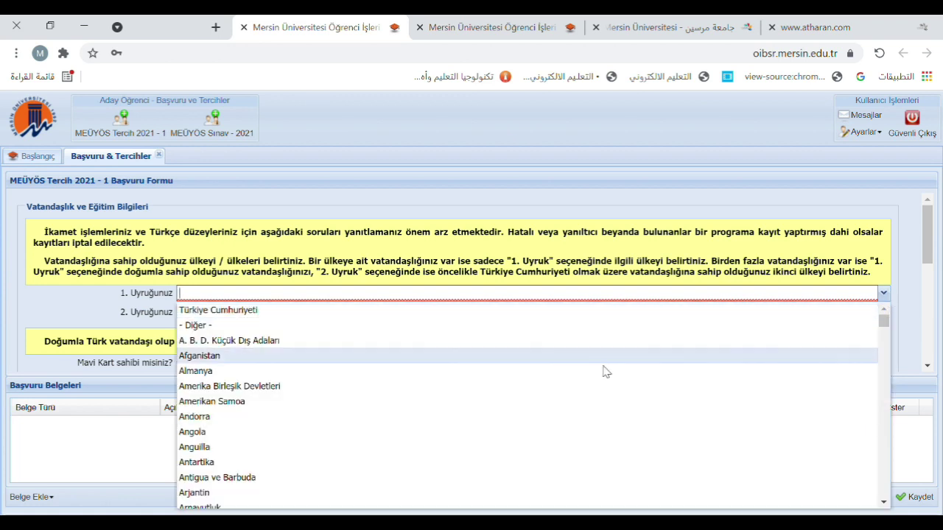
click(527, 406)
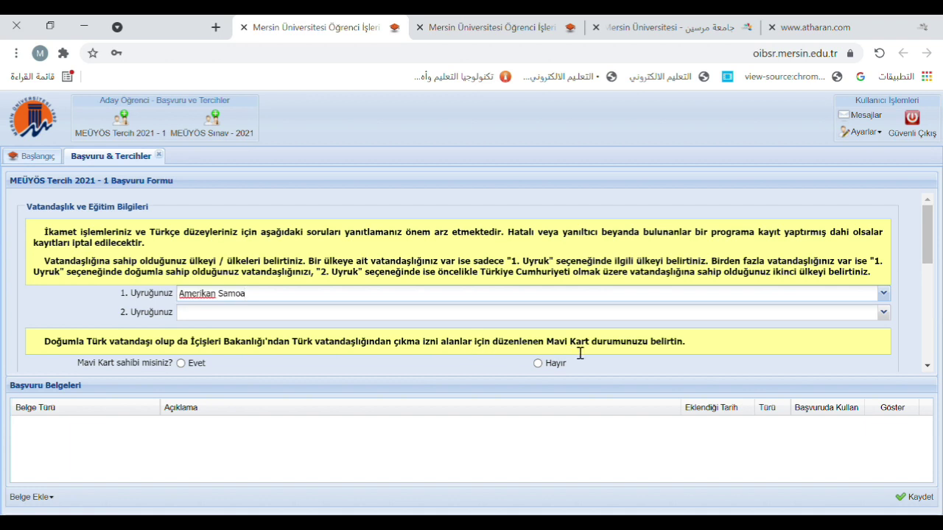
click(554, 348)
drag(547, 347, 590, 352)
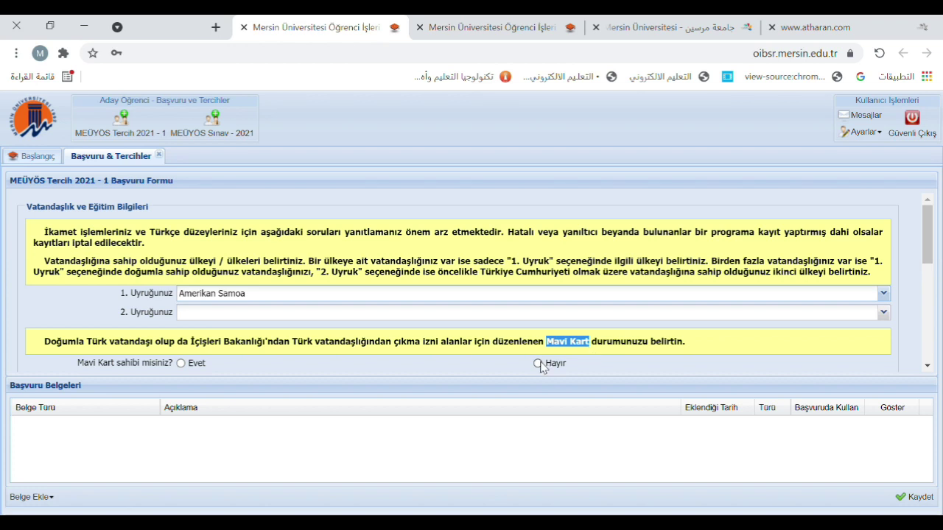
scroll(542, 367, down, 2)
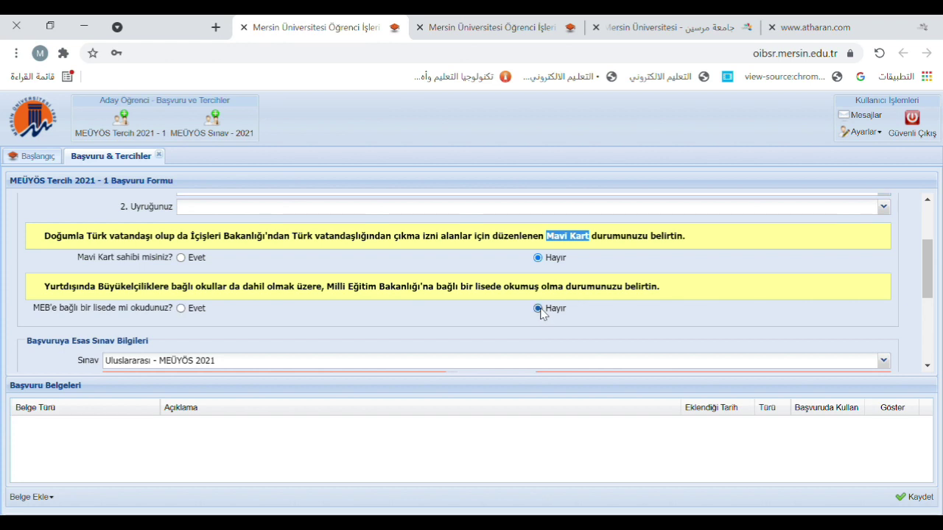
scroll(460, 327, down, 1)
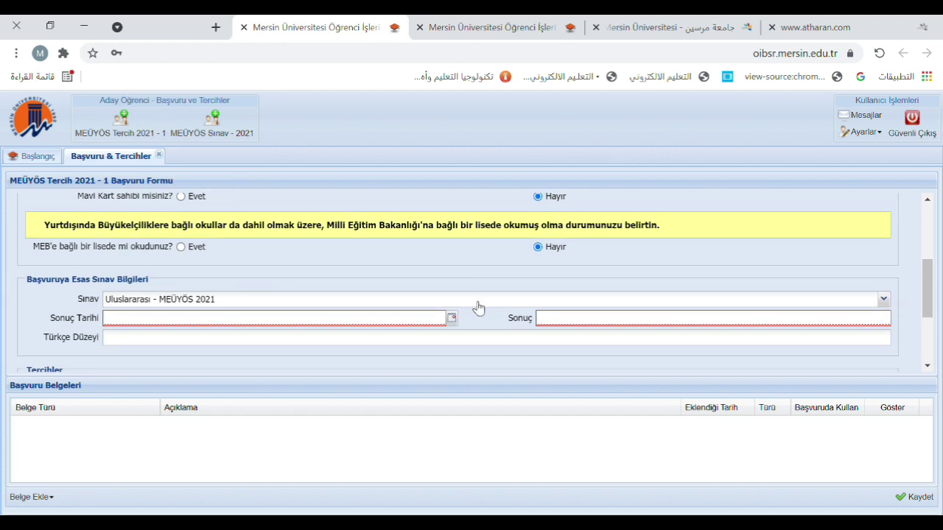
Choose exam Uluslararası - 100'lük Diploma Puanı, result date 17/06/2021, score 98 and Turkish level c1
click(476, 302)
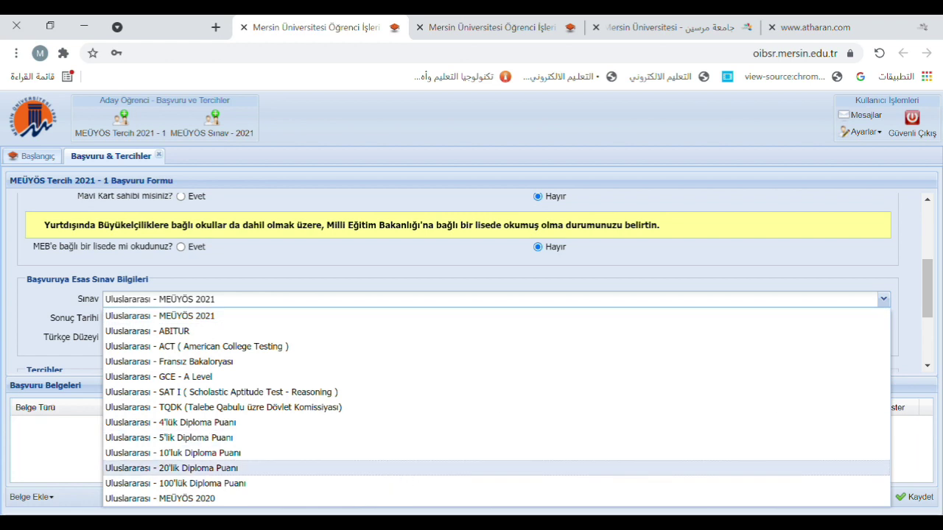
click(366, 484)
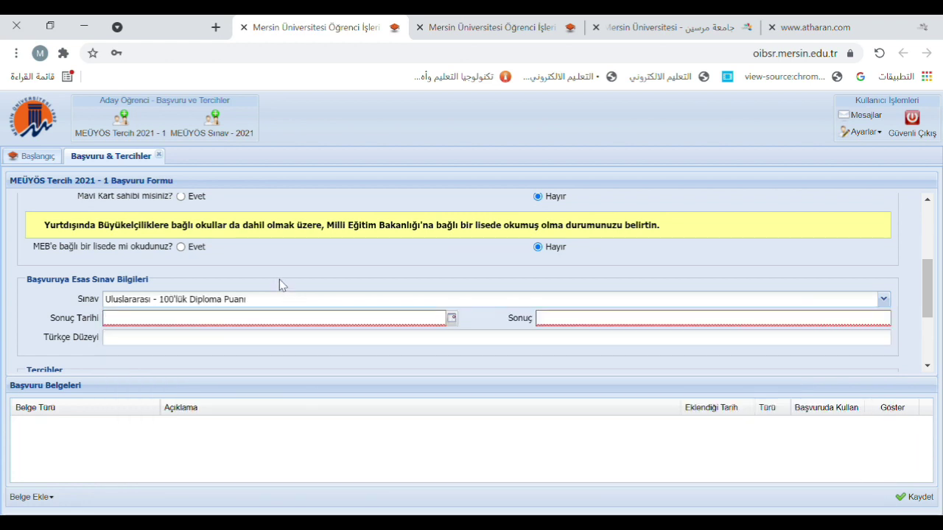
click(452, 319)
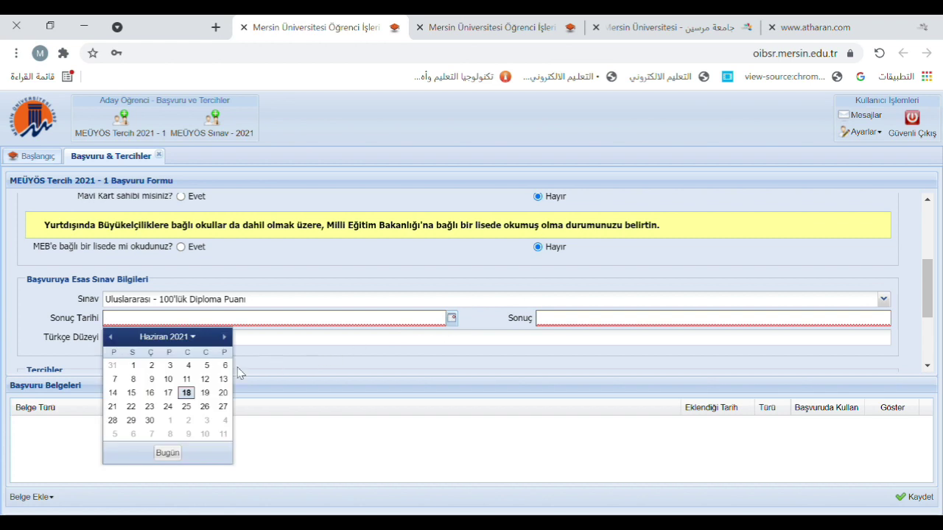
click(168, 392)
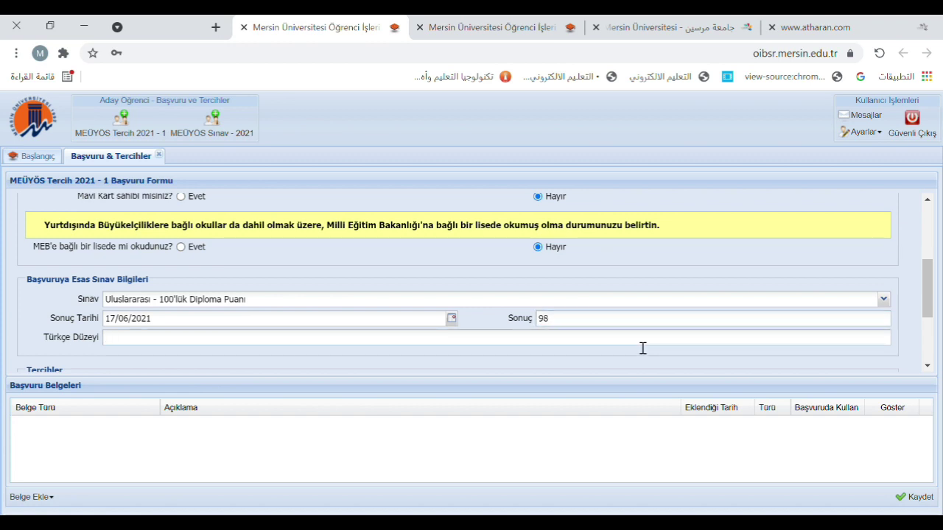
text(cccccccccccccccccccc)
key(BackSpace)
key(BackSpace)
key(BackSpace)
key(BackSpace)
key(BackSpace)
key(BackSpace)
key(BackSpace)
key(BackSpace)
key(BackSpace)
key(BackSpace)
Pick Denizcilik Fakültesi's Denizcilik İşletmeleri Yönetimi as the 1. Tercih
scroll(642, 348, down, 4)
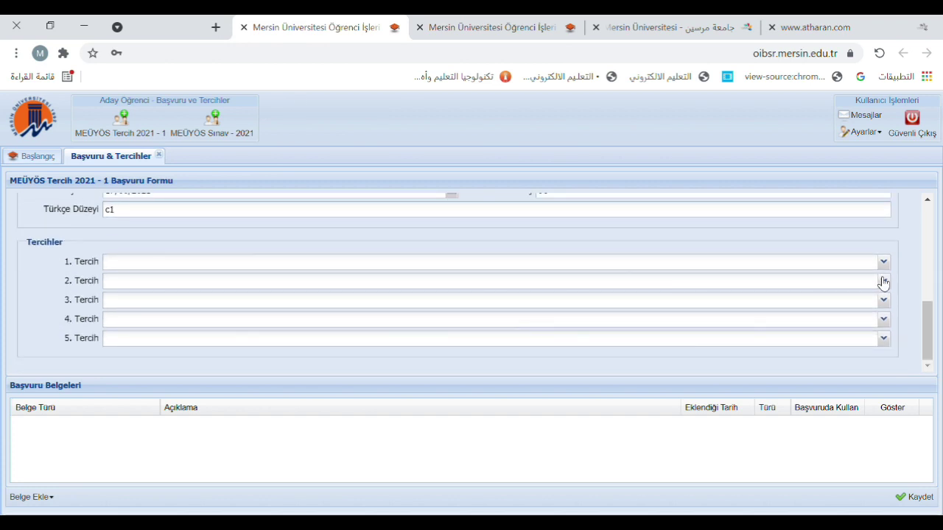
click(890, 263)
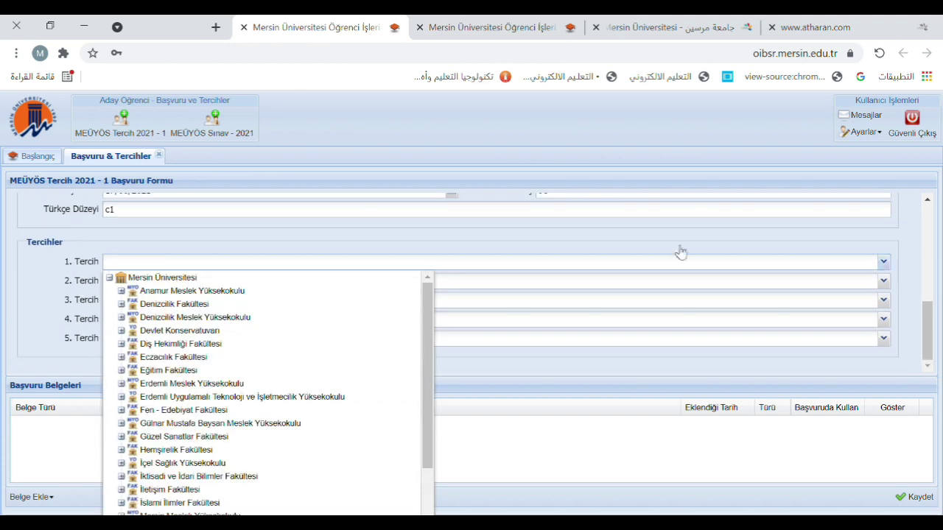
click(289, 305)
click(158, 319)
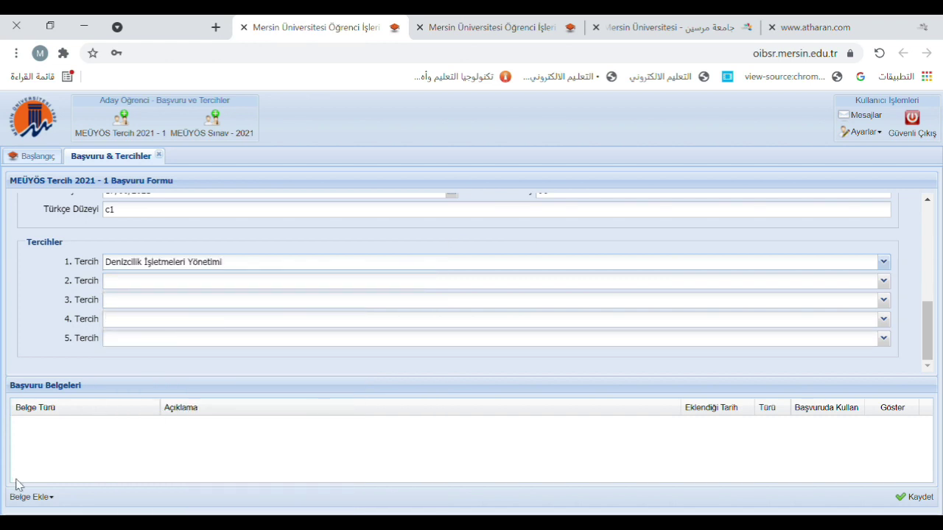
Upload 4444.png as the Vesikalık Fotoğraf document with description Cvb
click(37, 498)
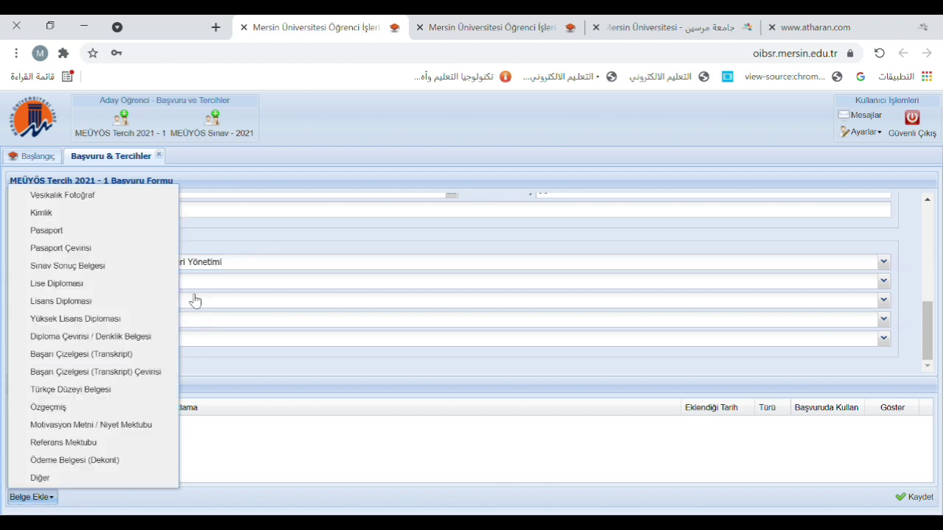
click(167, 201)
click(570, 289)
double_click(347, 214)
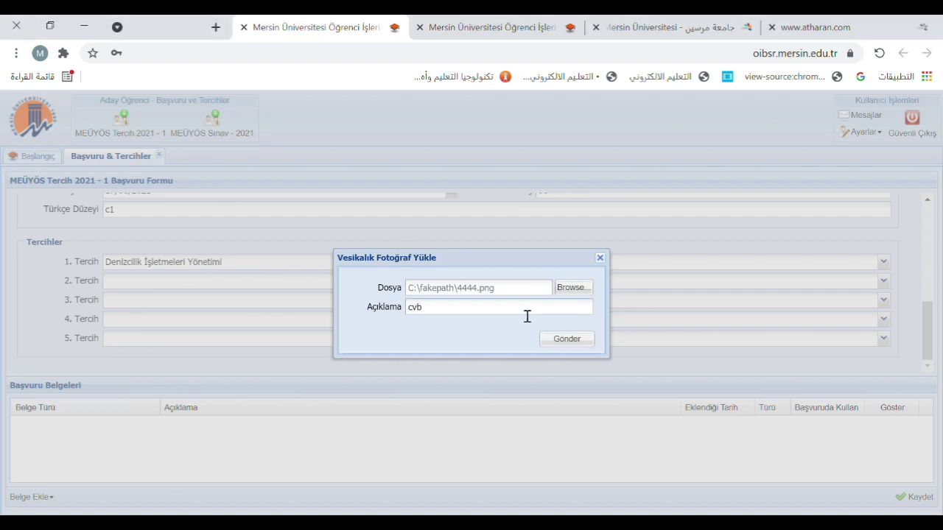
click(569, 340)
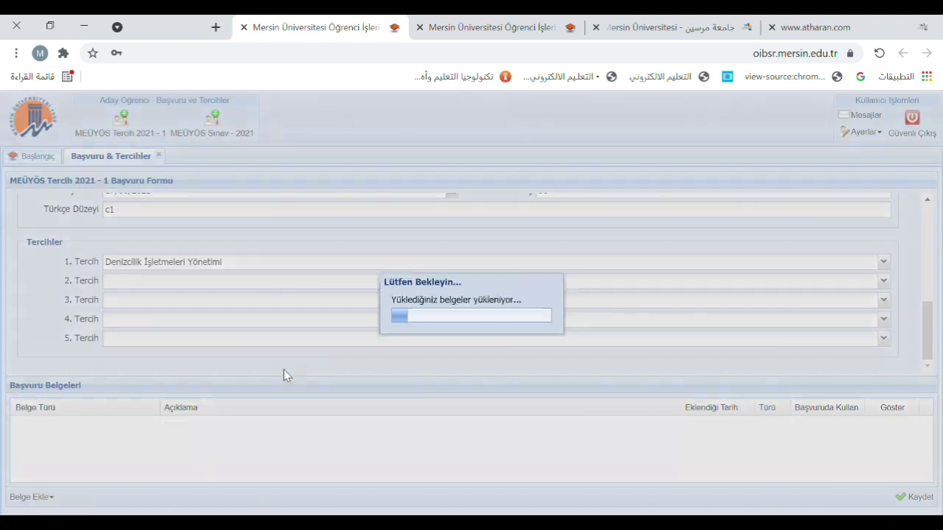
click(32, 498)
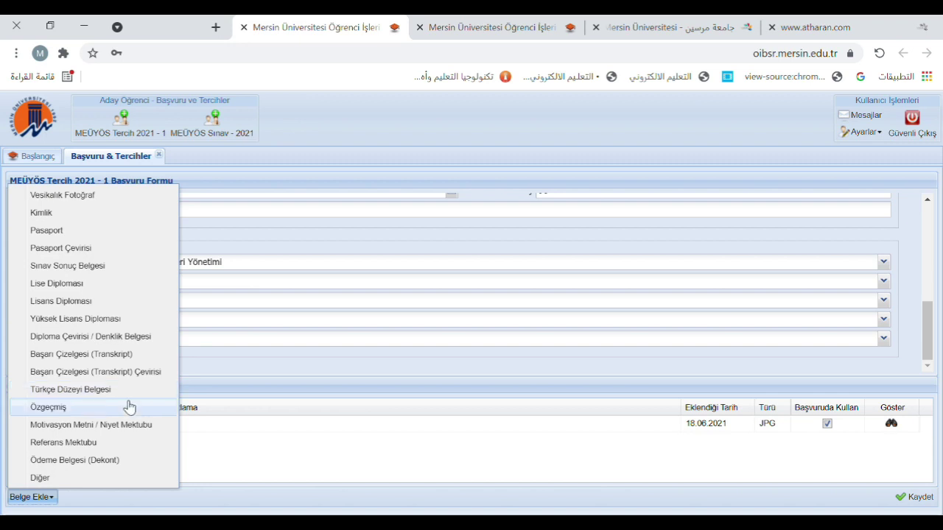
Cancel the Ödeme Belgesi upload, leaving only the Vesikalık Fotoğraf attached, and save the application
click(107, 460)
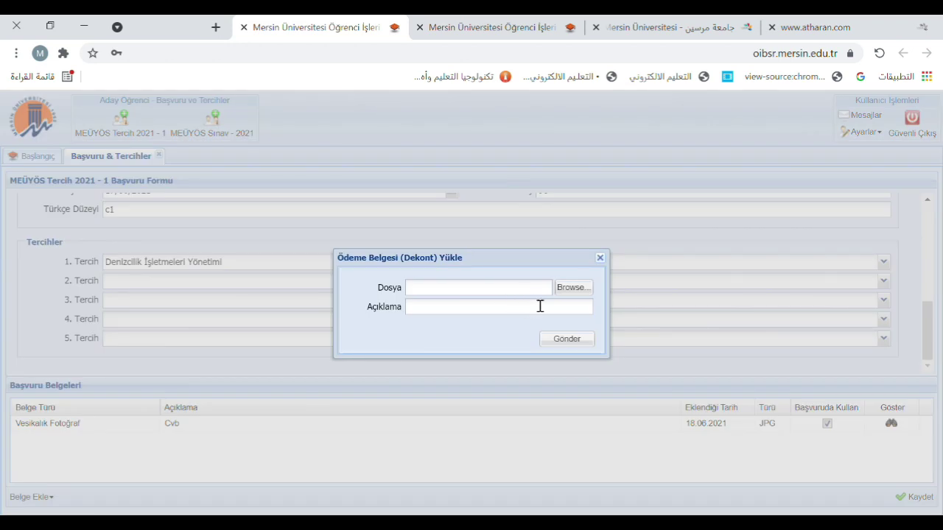
click(600, 258)
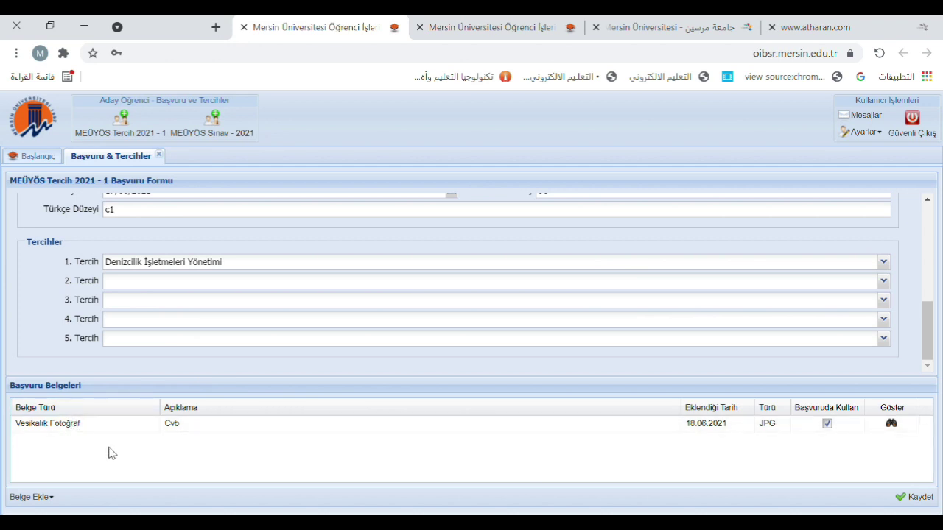
click(33, 497)
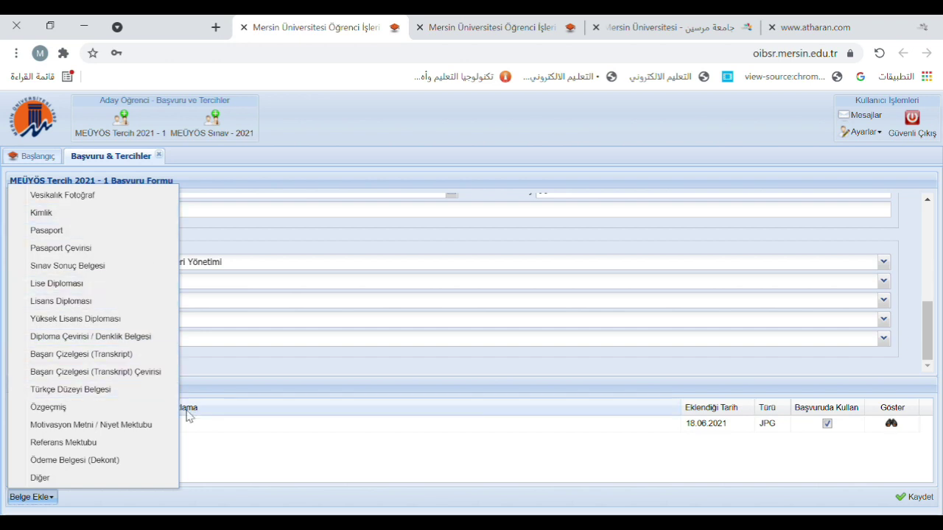
click(797, 505)
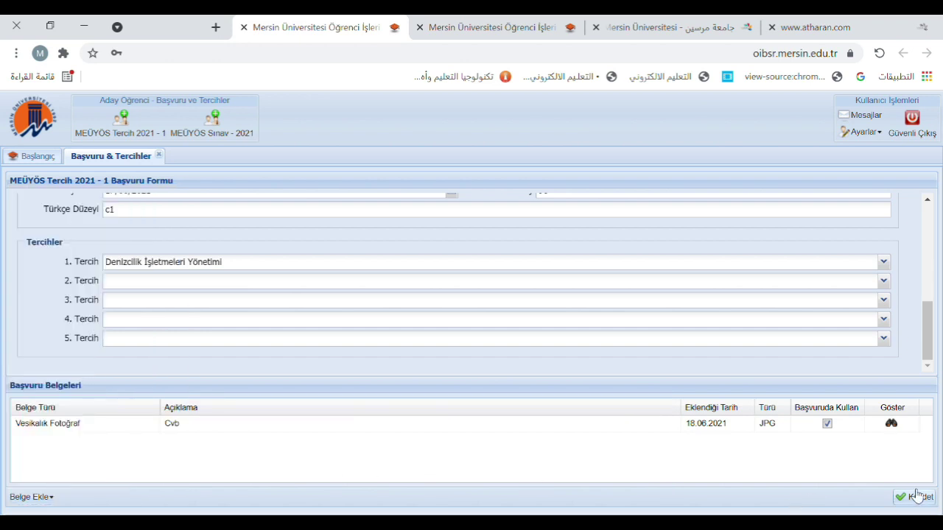
click(919, 498)
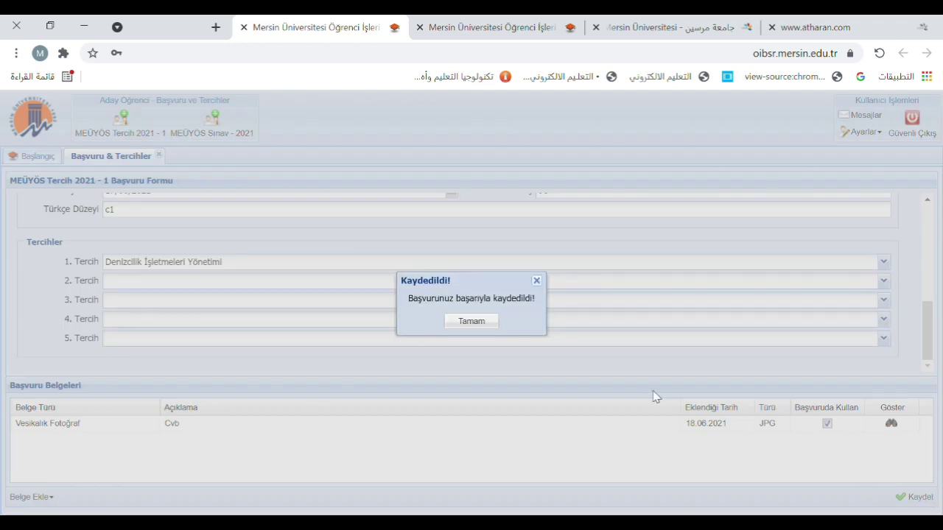